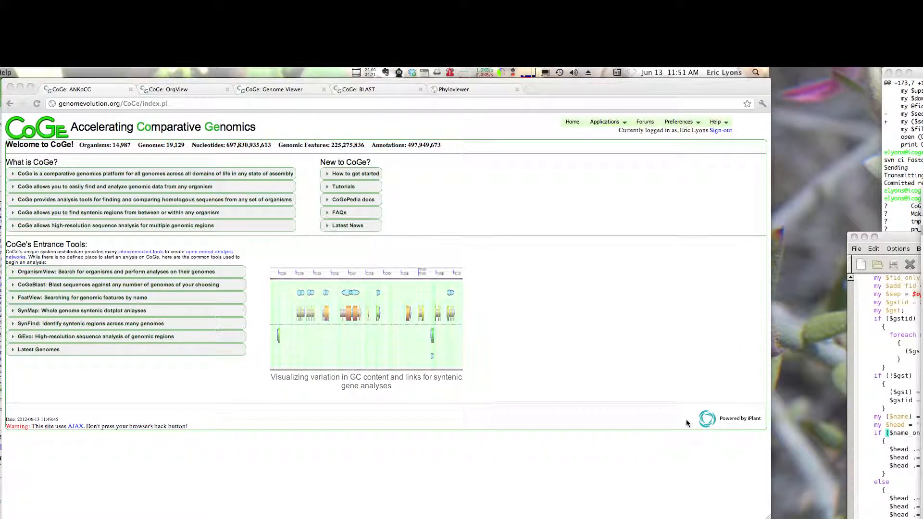
Step: Review the k12 organism search in OrganismView and browse along chromosome 1 of the NCM4287 genome in GenomeView
left_click(195, 91)
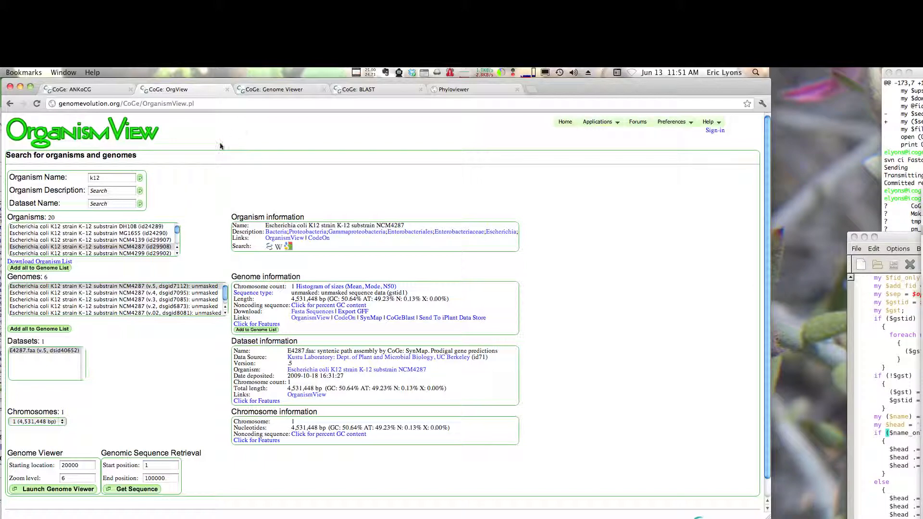
left_click(280, 91)
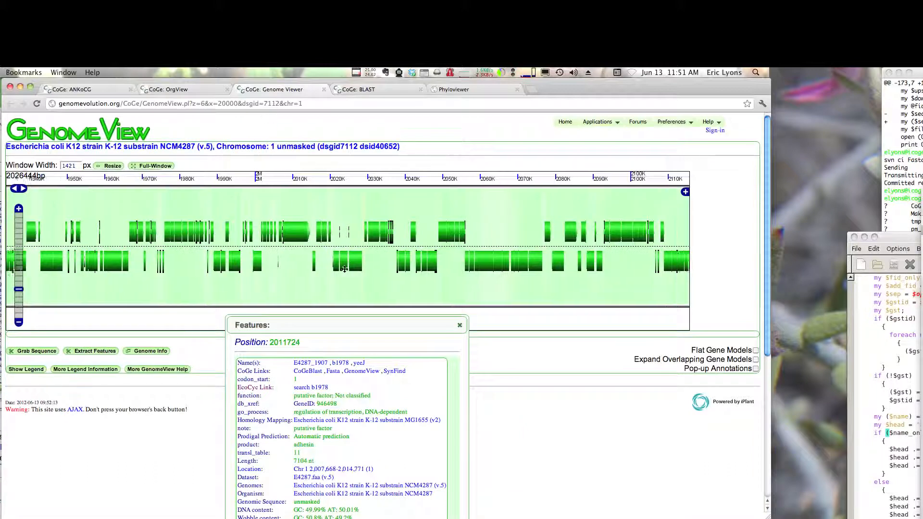
left_click_drag(245, 267, 254, 237)
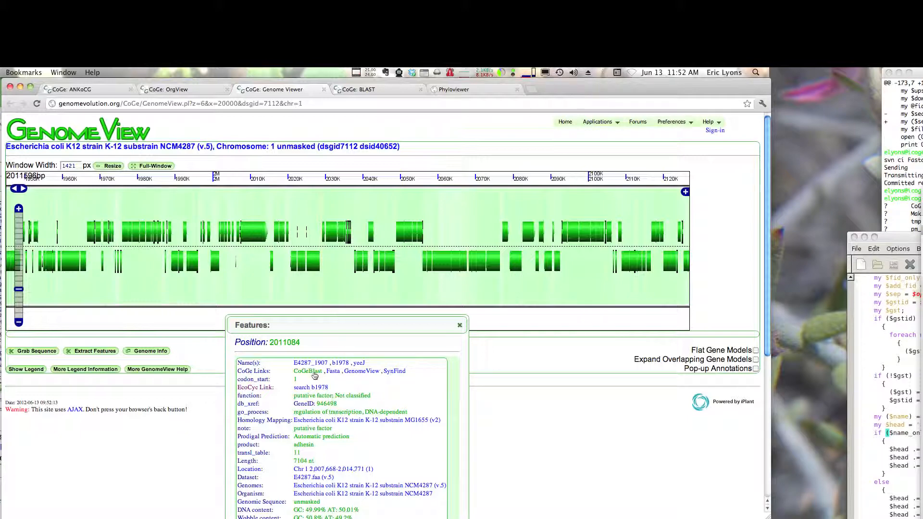
Step: Examine the CoGeBlast organism selection, query sequence and BLAST parameters used for the yeeJ search
left_click(352, 89)
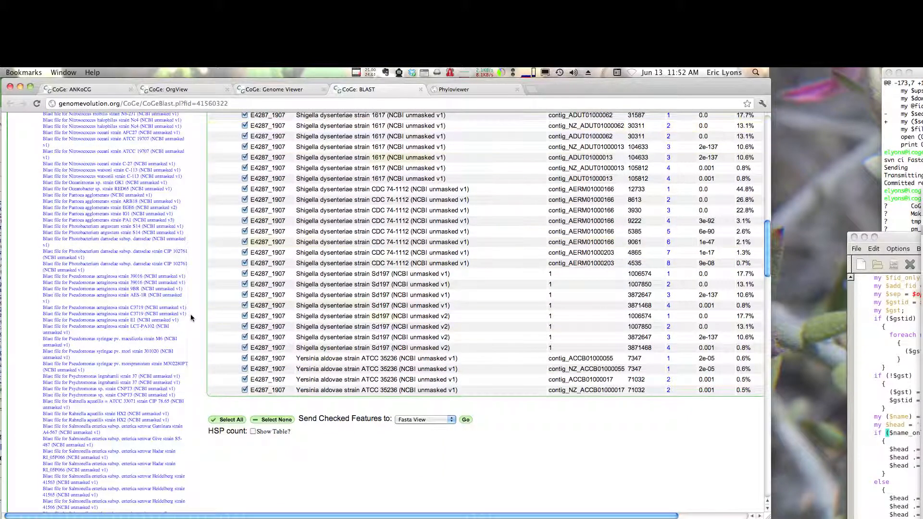
scroll(190, 313, "down", 15)
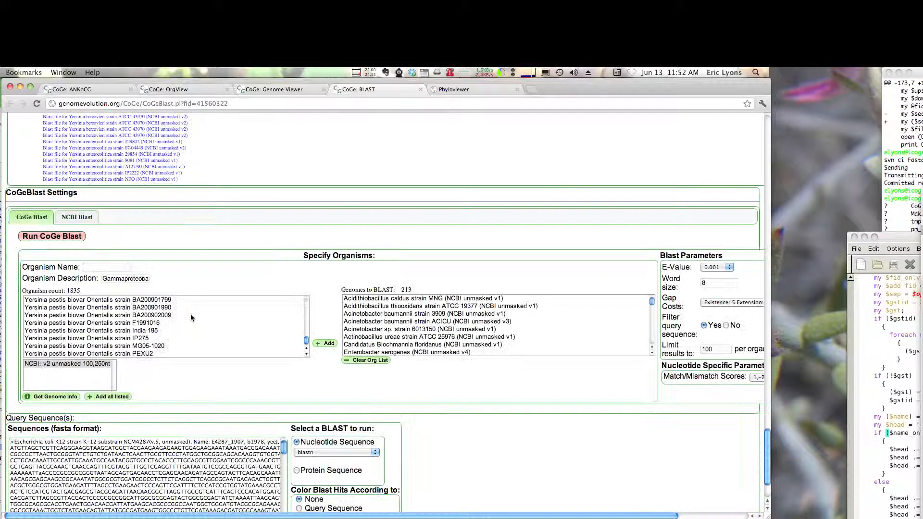
scroll(190, 314, "down", 2)
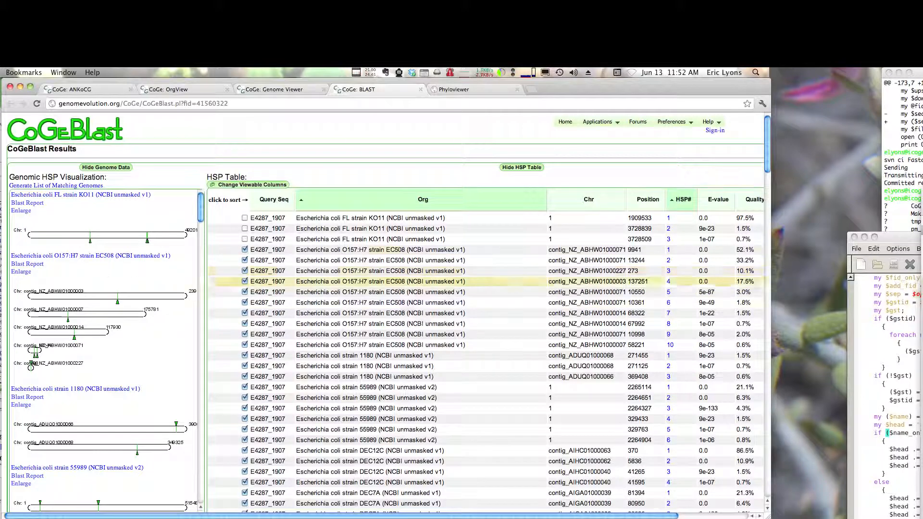
Step: Send the checked BLAST hits to Fasta View, and reposition and widen the window that opens
scroll(250, 284, "down", 3)
scroll(257, 285, "down", 15)
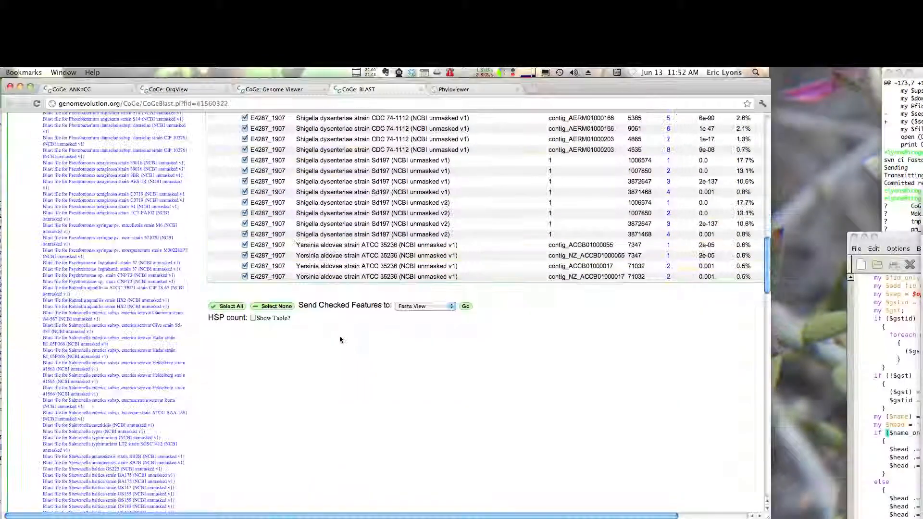
scroll(384, 423, "up", 2)
scroll(553, 409, "right", 3)
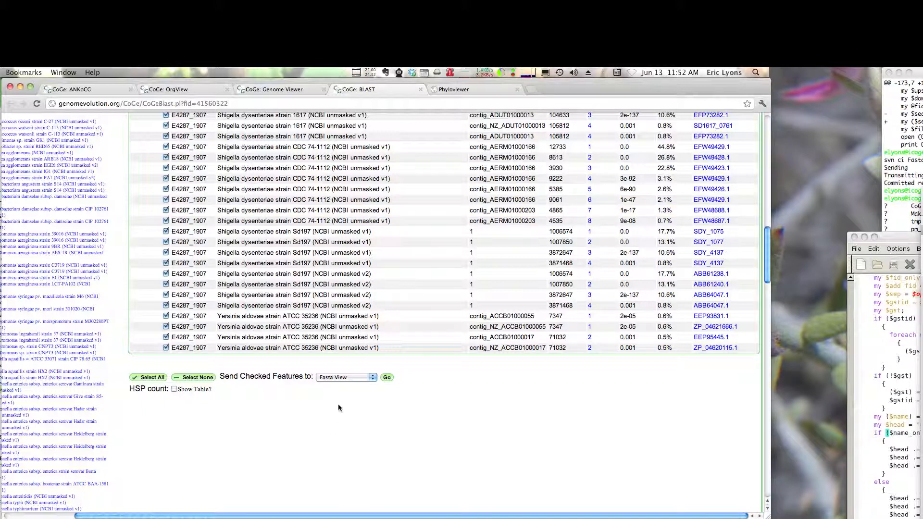
left_click(386, 377)
mouse_move(106, 94)
left_mouse_down()
mouse_move(103, 404)
mouse_move(103, 84)
left_mouse_up()
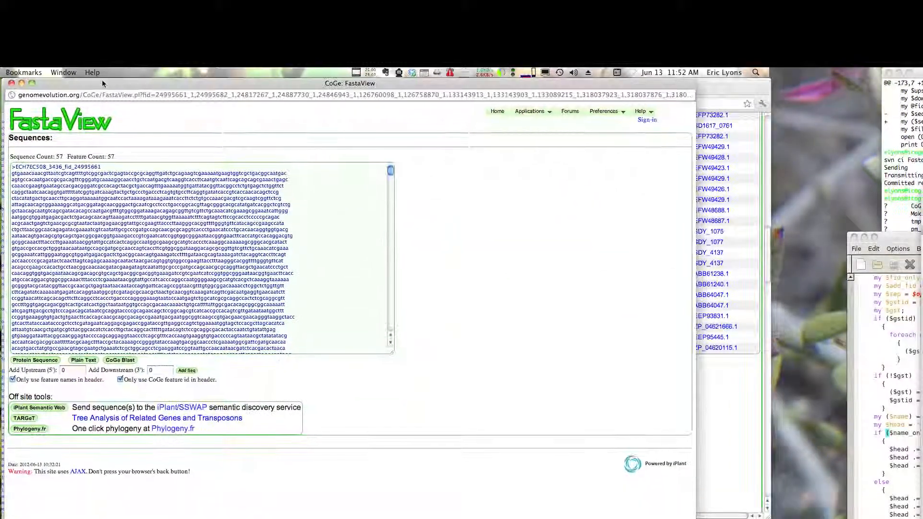
left_click_drag(694, 514, 749, 514)
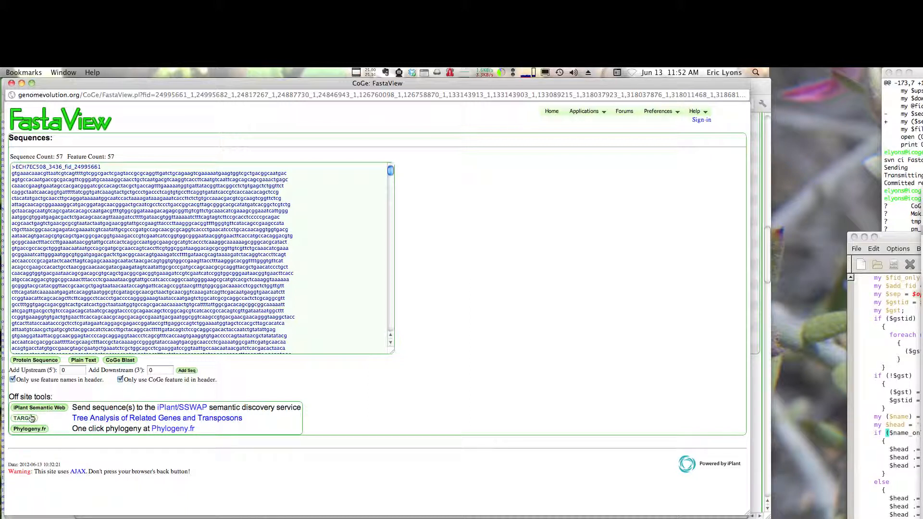
Step: Look at the iPlant/SSWAP information page and return to the FastaView window
left_click(177, 408)
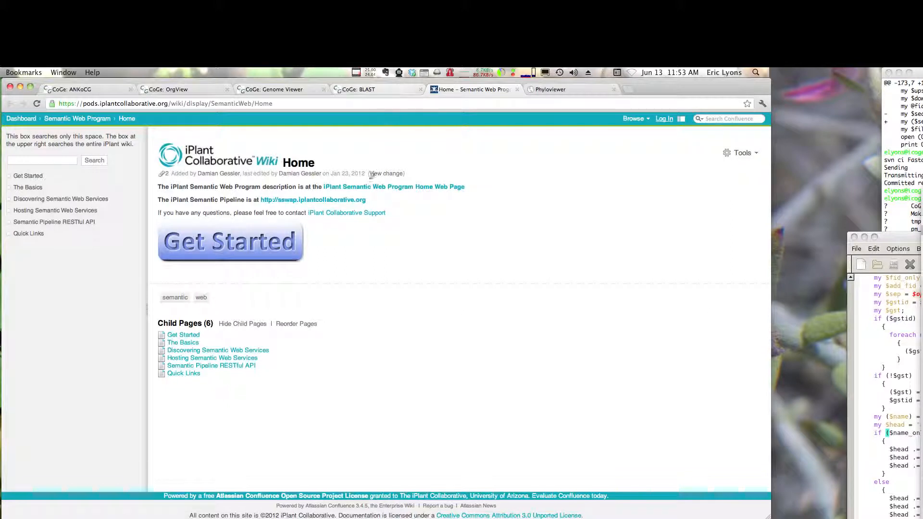
key("F9")
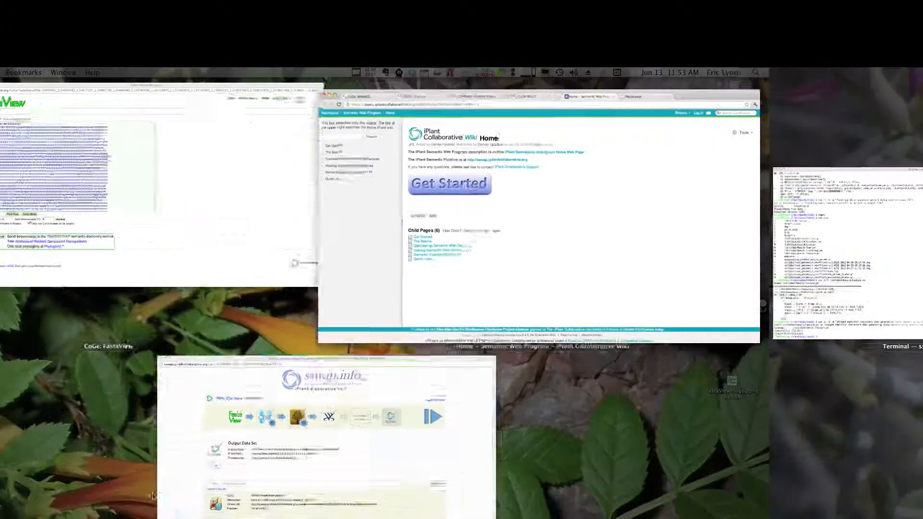
left_click(151, 320)
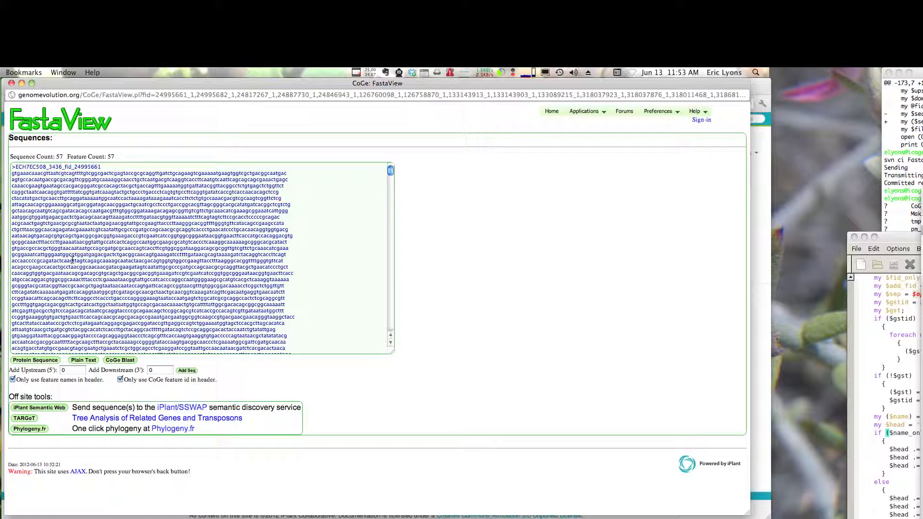
Step: Turn off the feature-name and CoGe-feature-id header options and display the sequences as protein
left_click(13, 380)
left_click(120, 380)
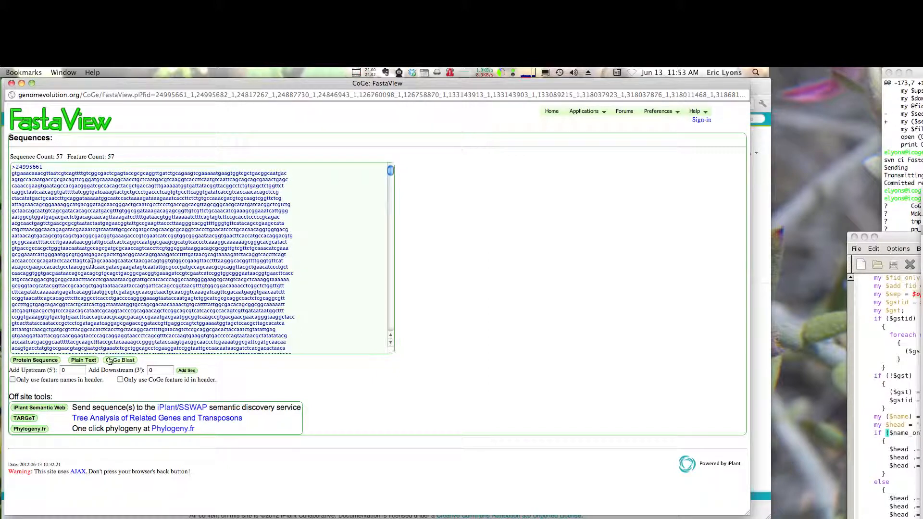
left_click(48, 360)
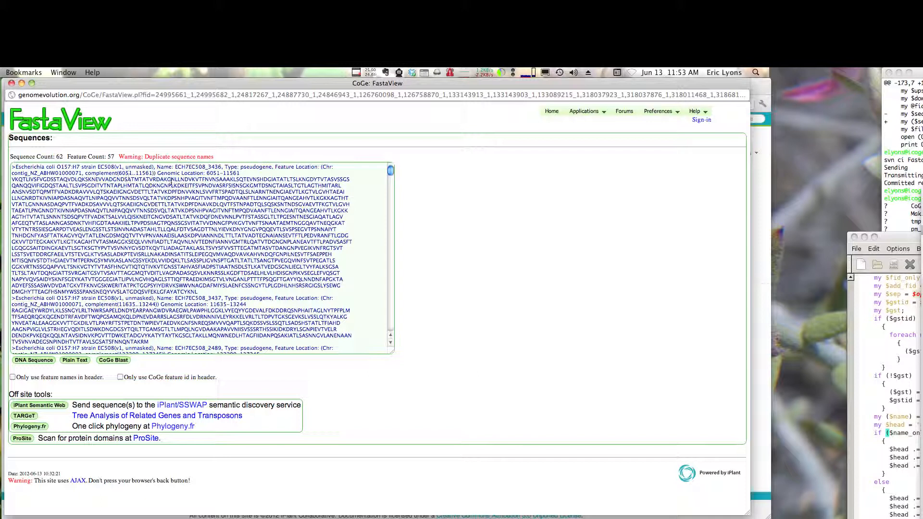
Step: Show the DNA sequences with only feature names and CoGe feature ids in the headers, and send them to iPlant Semantic Web
left_click(13, 377)
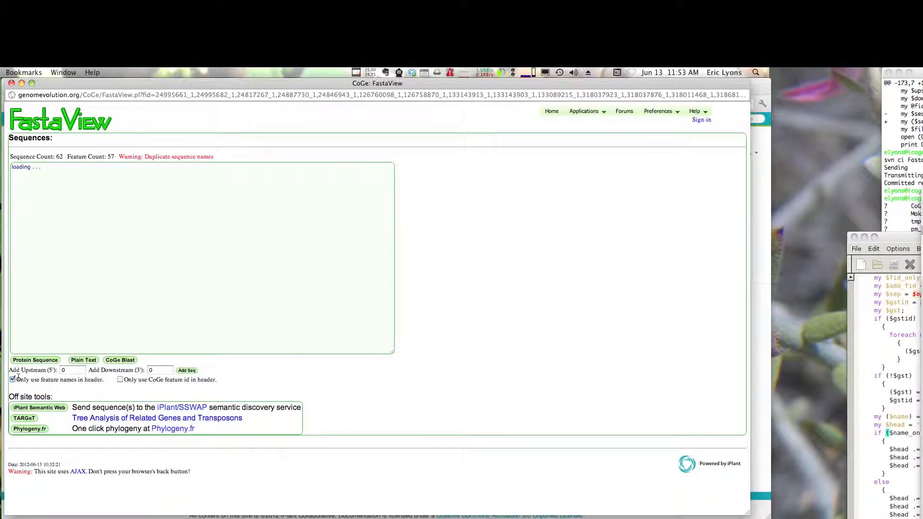
left_click(120, 380)
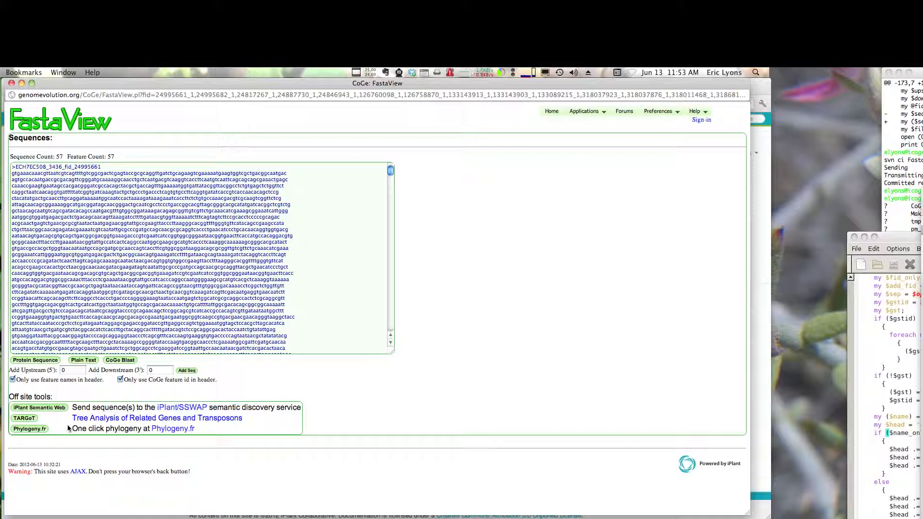
left_click(53, 411)
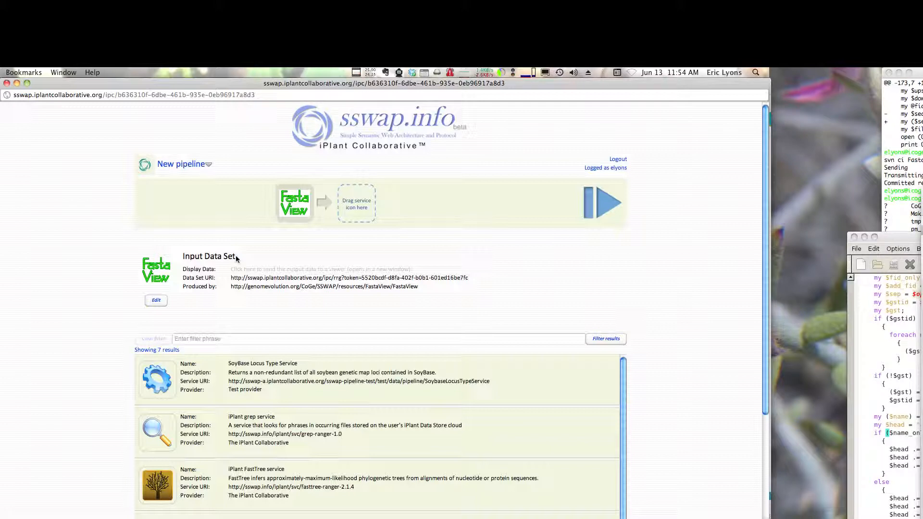
Step: Add the iPlant MAFFT (Multiple Sequence Alignment) service to the pipeline after FastaView
scroll(107, 385, "down", 5)
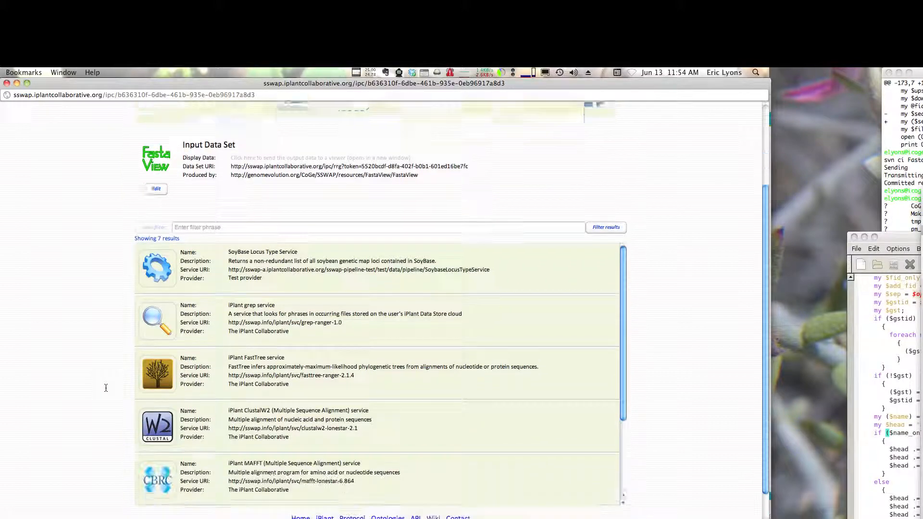
scroll(105, 387, "down", 2)
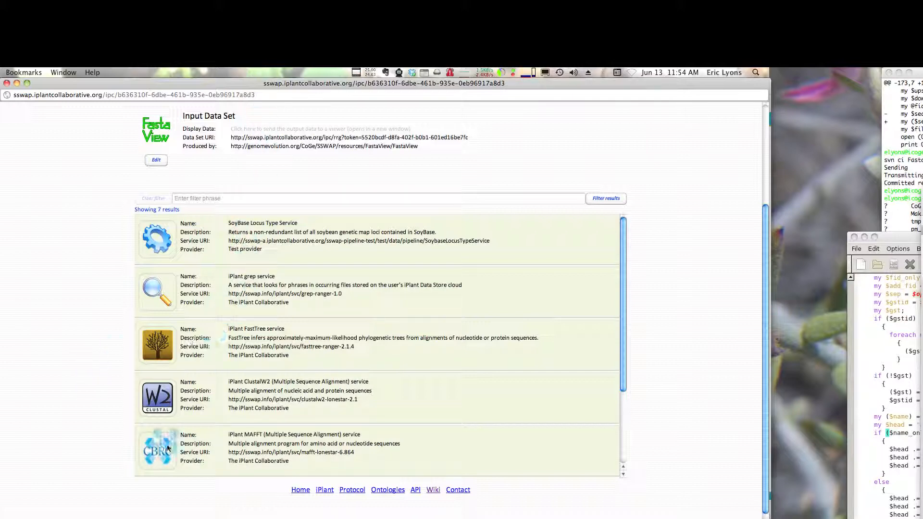
left_click_drag(169, 511, 365, 124)
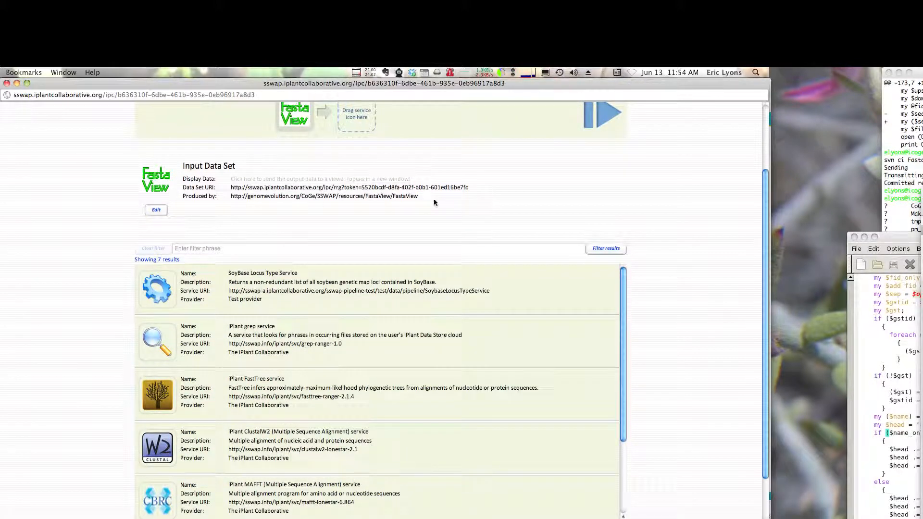
scroll(434, 203, "up", 4)
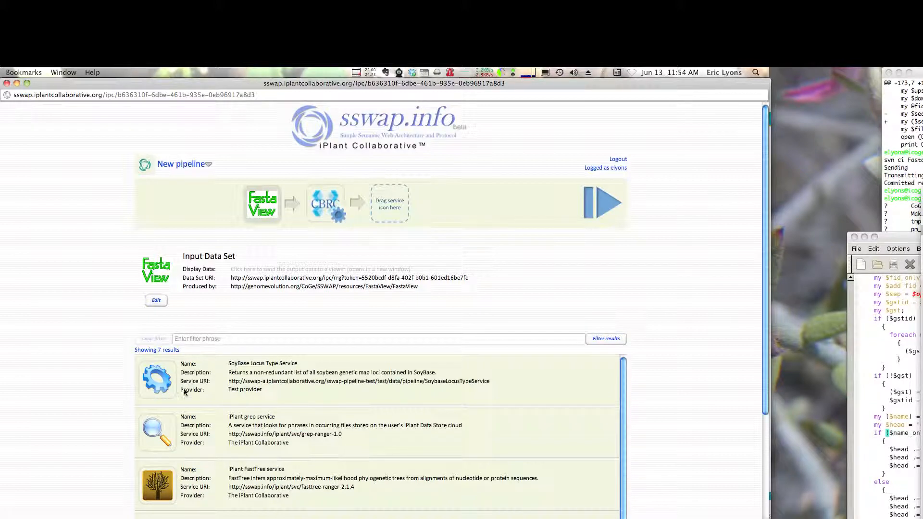
Step: Add the iPlant FastTree service to the pipeline after MAFFT
scroll(192, 423, "down", 1)
scroll(202, 433, "down", 5)
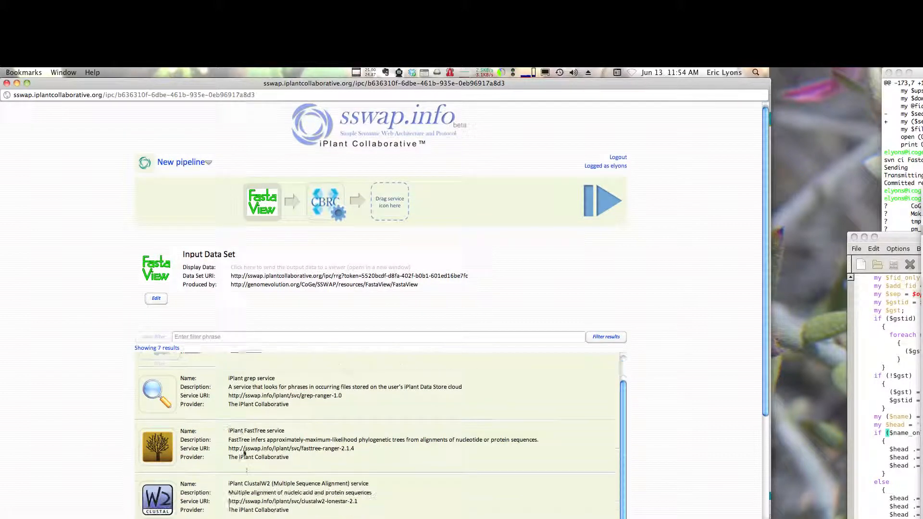
scroll(218, 454, "up", 3)
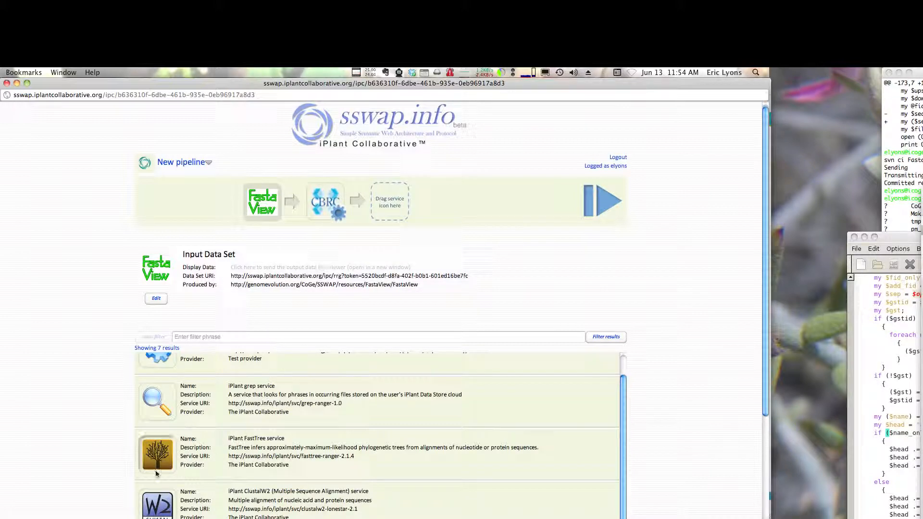
left_click_drag(160, 457, 394, 215)
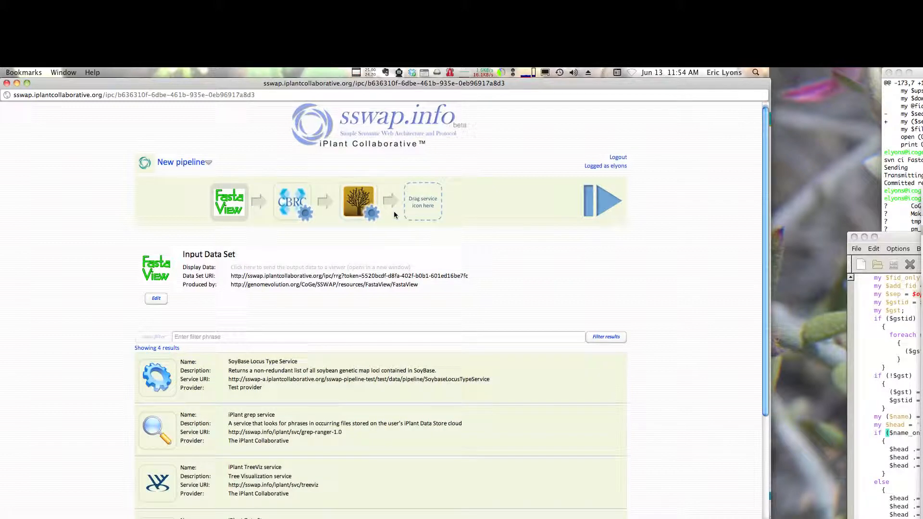
Step: Configure the FastTree service by enabling the nt option among its optional properties
left_click(360, 204)
left_click(155, 304)
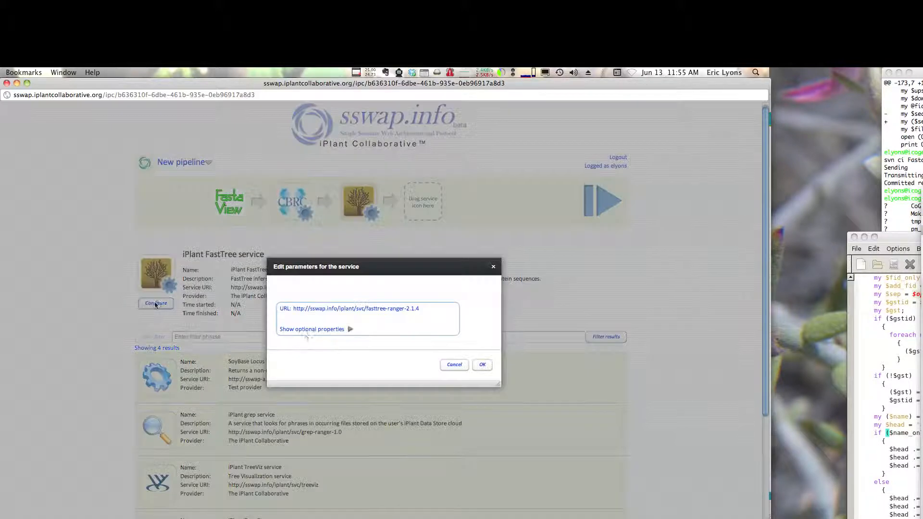
left_click_drag(497, 383, 669, 518)
left_click_drag(402, 263, 293, 137)
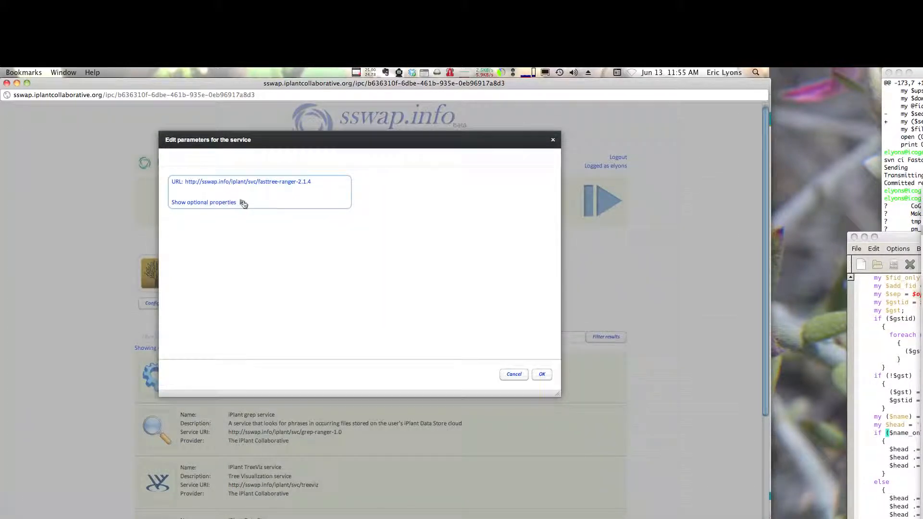
left_click(242, 202)
scroll(392, 316, "down", 3)
scroll(392, 315, "down", 4)
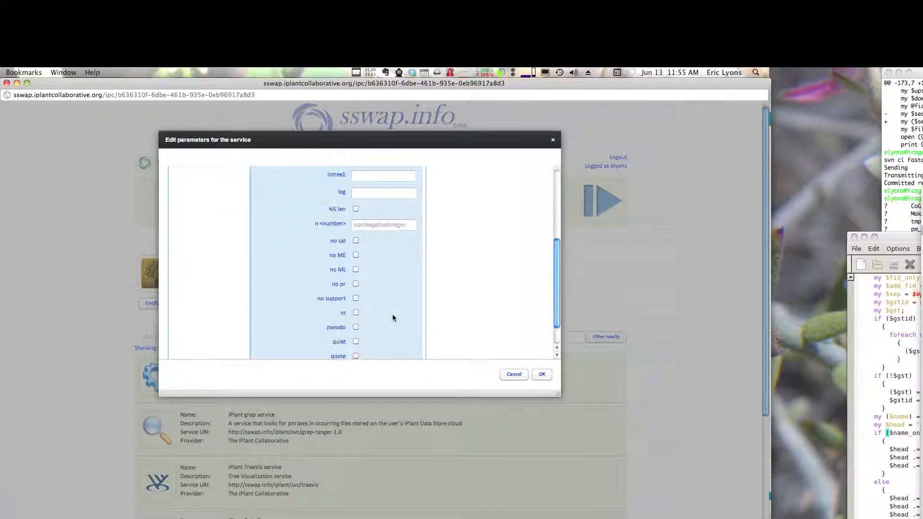
left_click(356, 313)
scroll(434, 308, "down", 1)
left_click(542, 375)
Step: Add the iPlant TreeViz service after FastTree and run the pipeline
scroll(276, 437, "down", 2)
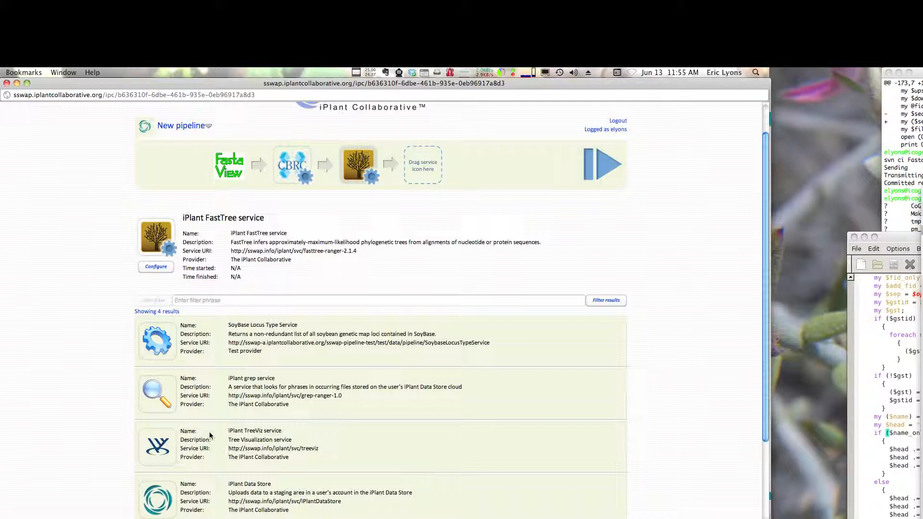
left_click_drag(157, 446, 415, 166)
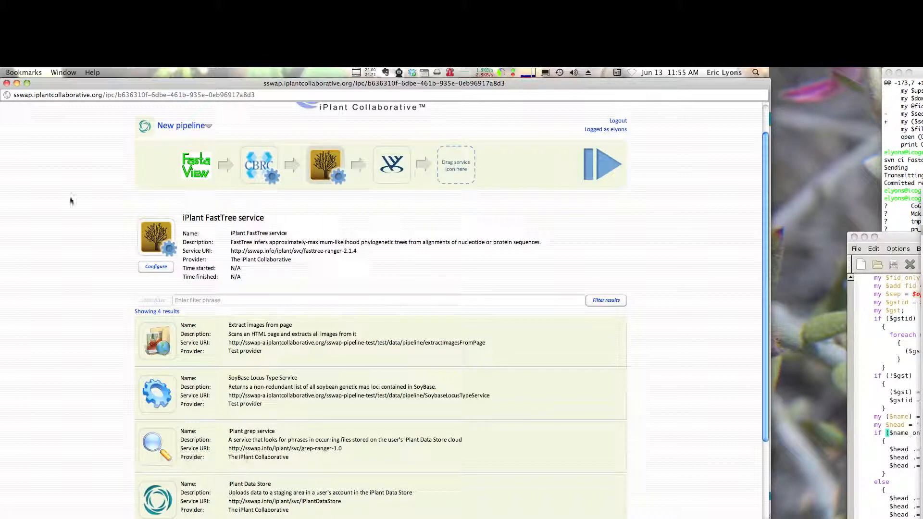
left_click(590, 169)
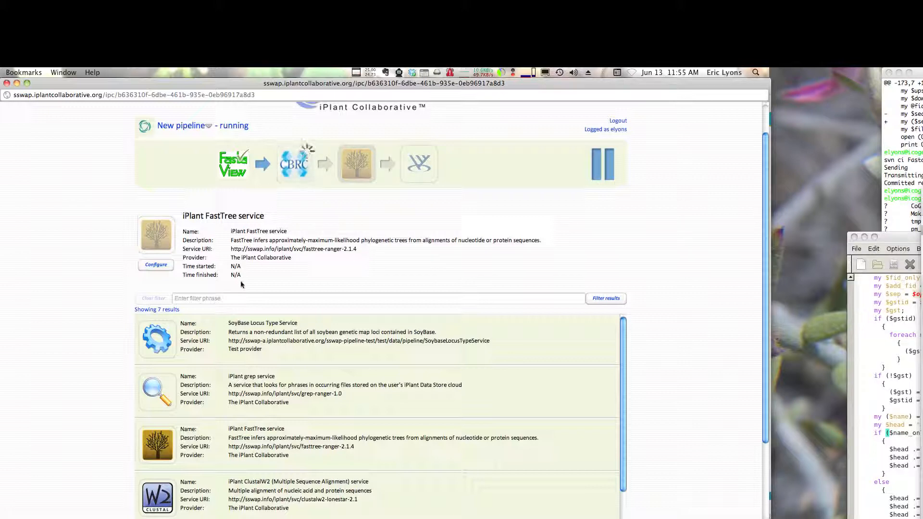
Step: Check the job status of the MAFFT service and bring forward the window with the previously executed pipeline
left_click(291, 172)
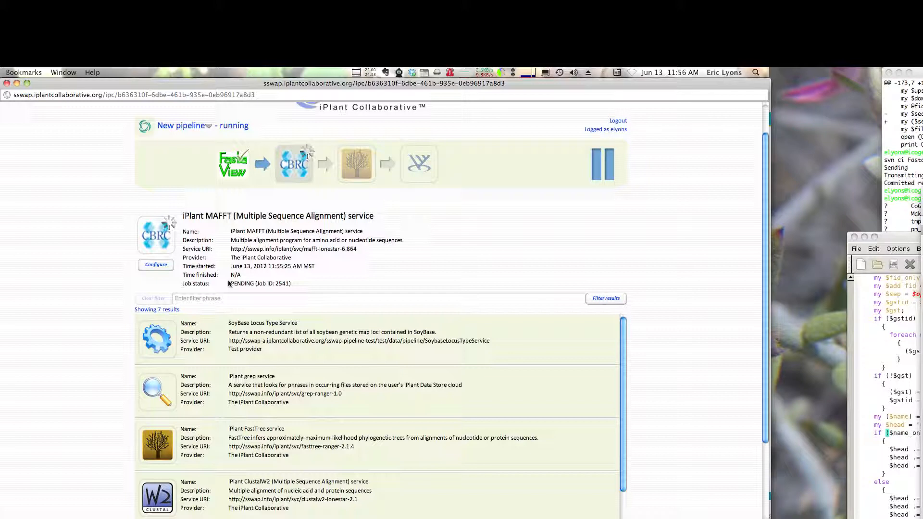
left_click(289, 180)
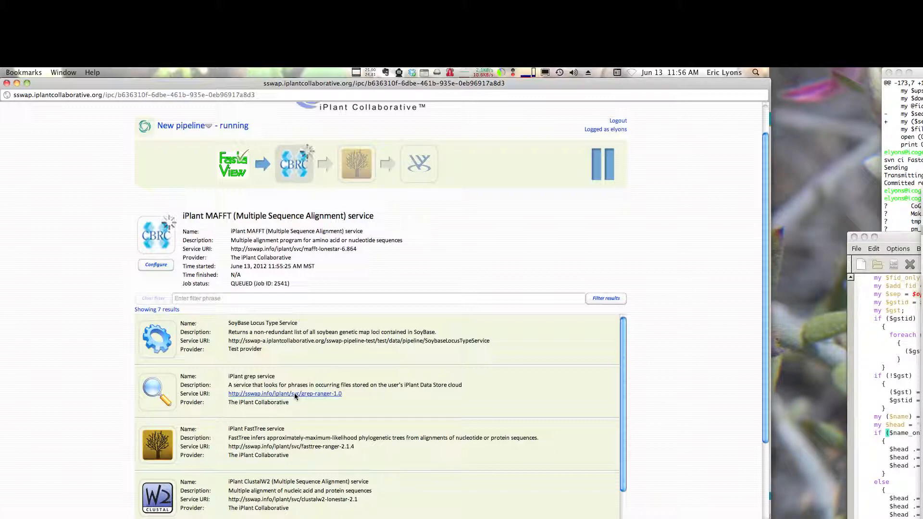
key("super+grave")
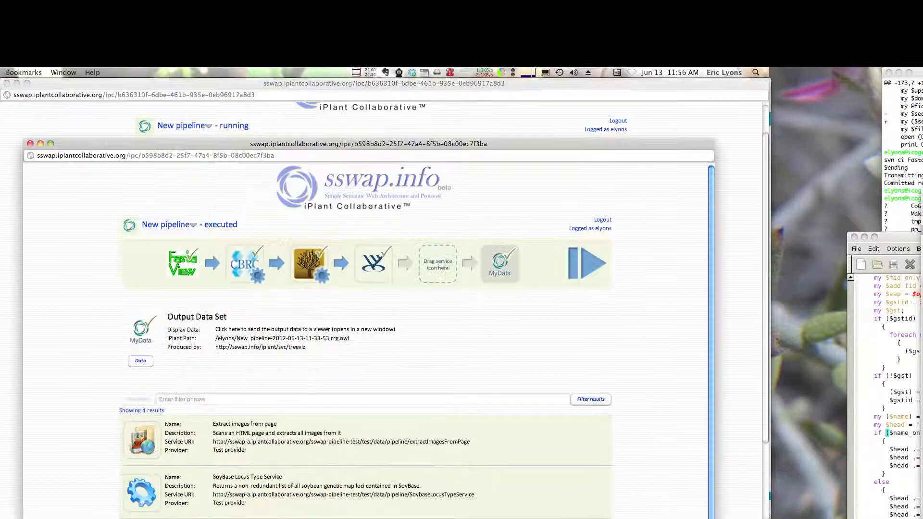
left_click_drag(262, 149, 240, 84)
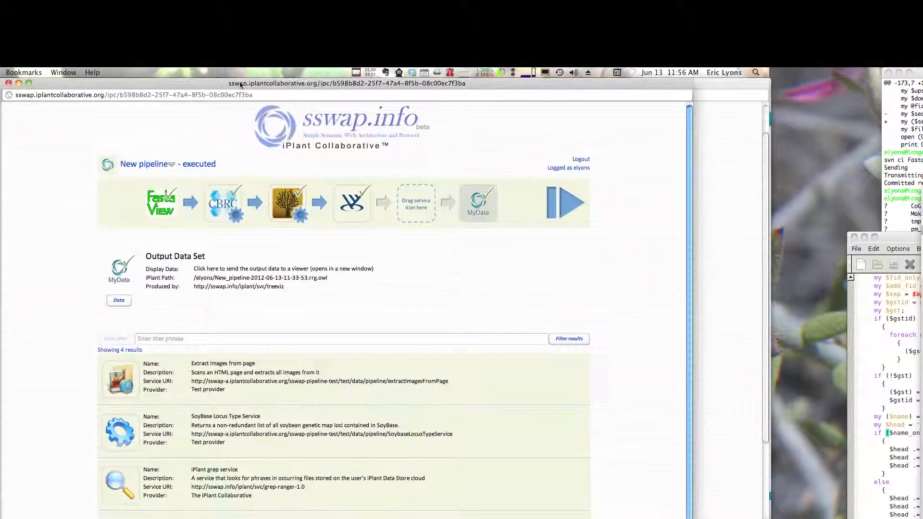
Step: Widen the executed pipeline's window and review the details of the FastTree service, the TreeViz service and the output data set
left_click_drag(690, 518, 756, 511)
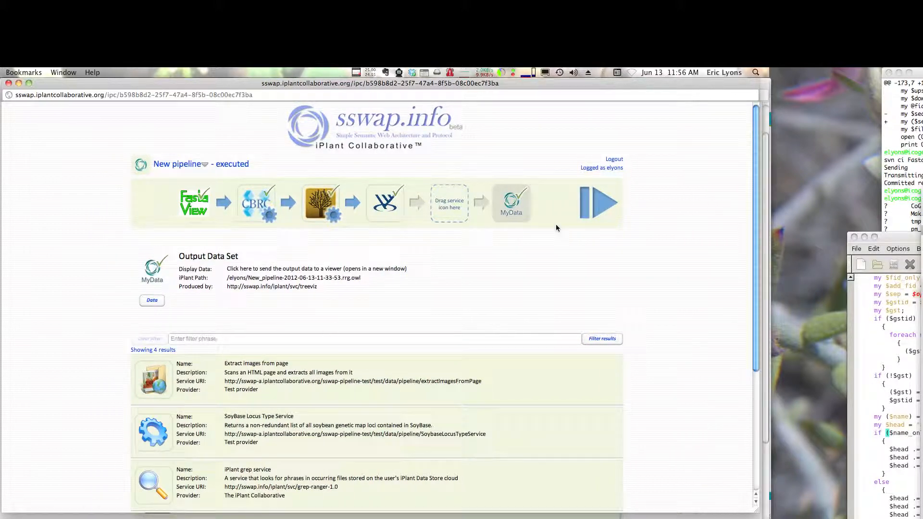
left_click(319, 201)
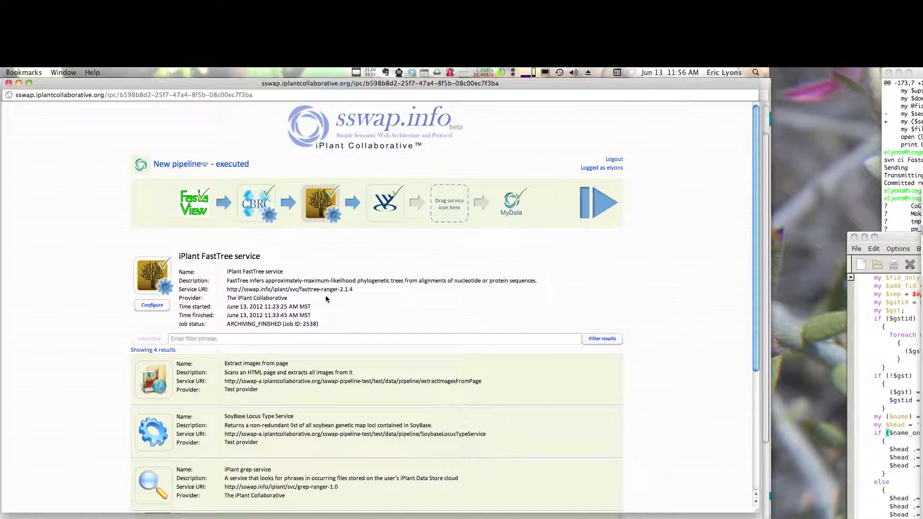
left_click(385, 201)
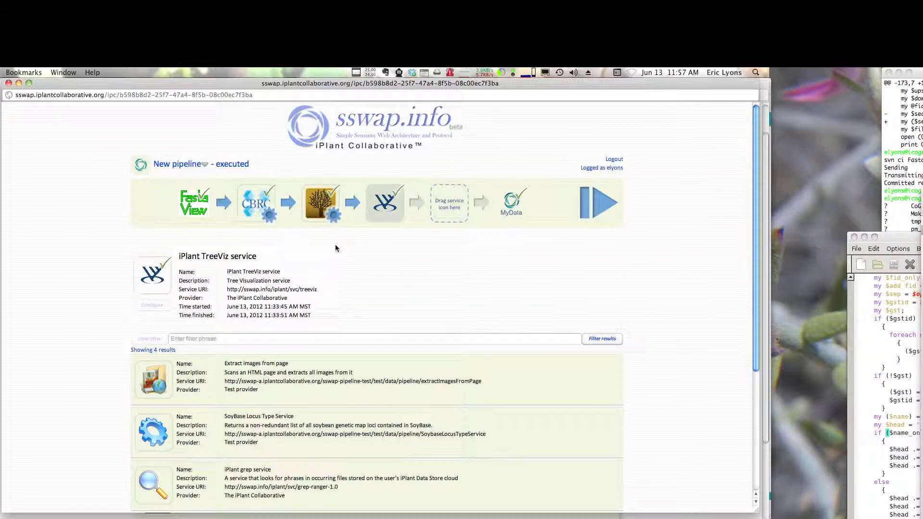
left_click(510, 205)
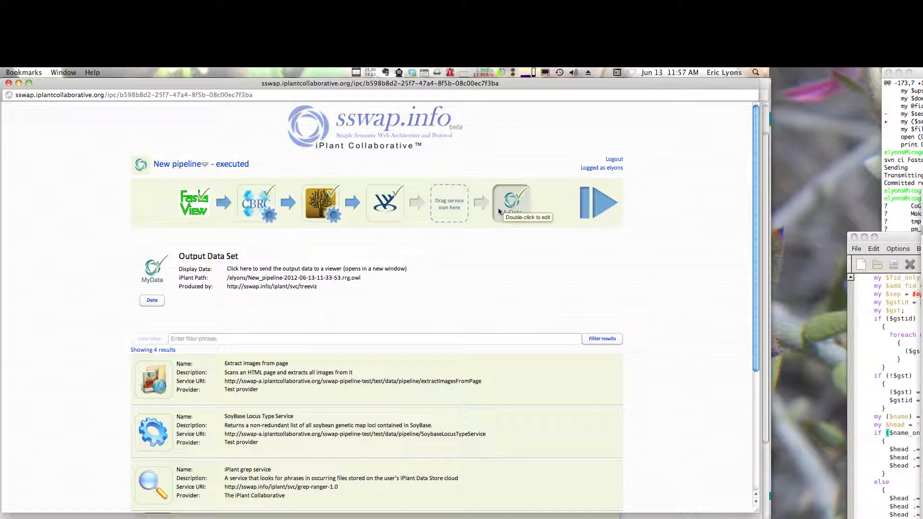
Step: Switch to the Finder, open fasttree.nwk from the FastTree job's archive folder, inspect the tree file in an enlarged window and close it
left_click_drag(922, 226, 351, 96)
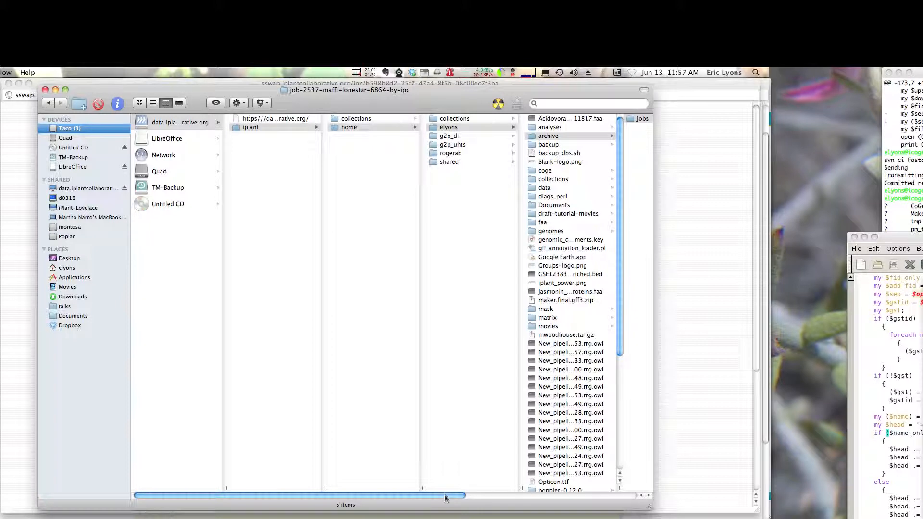
left_click_drag(449, 495, 666, 506)
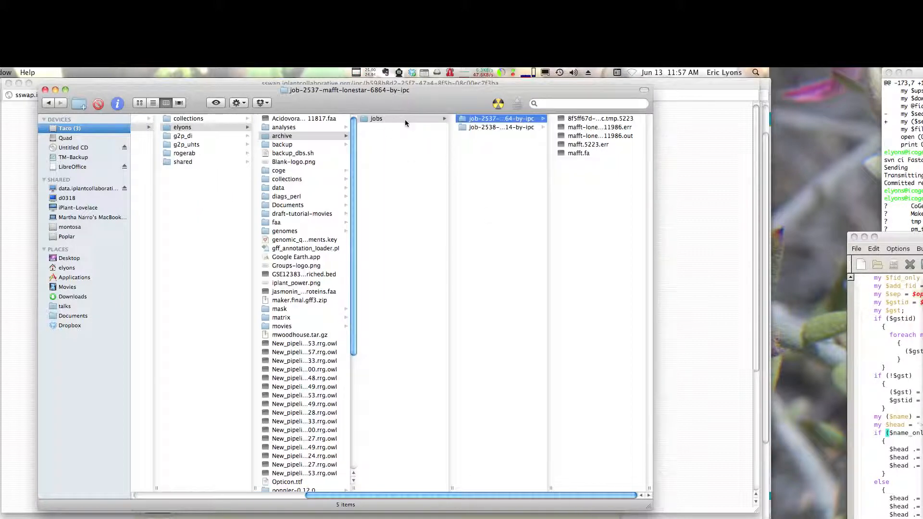
left_click(498, 127)
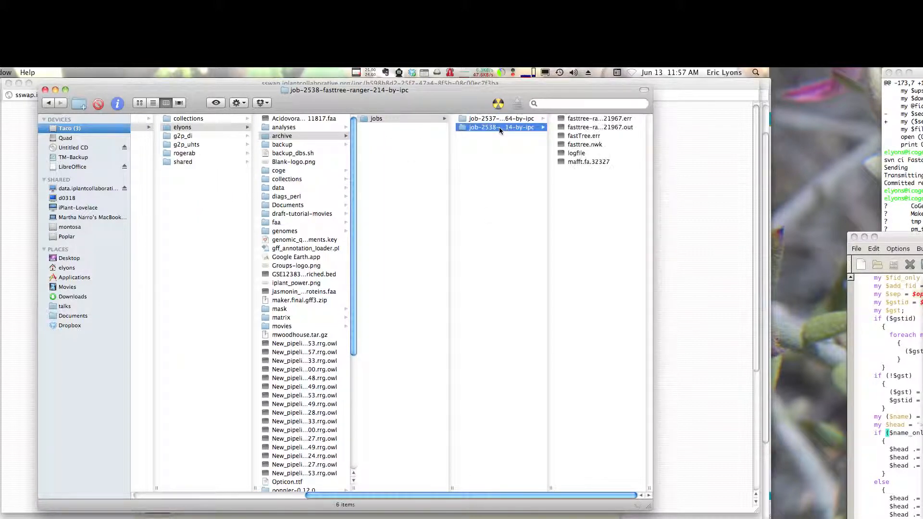
double_click(579, 144)
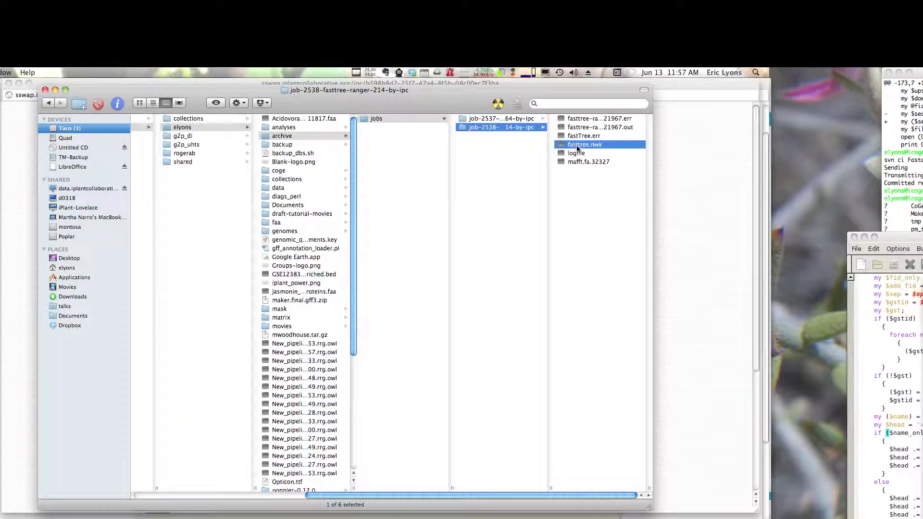
left_click_drag(49, 110, 265, 90)
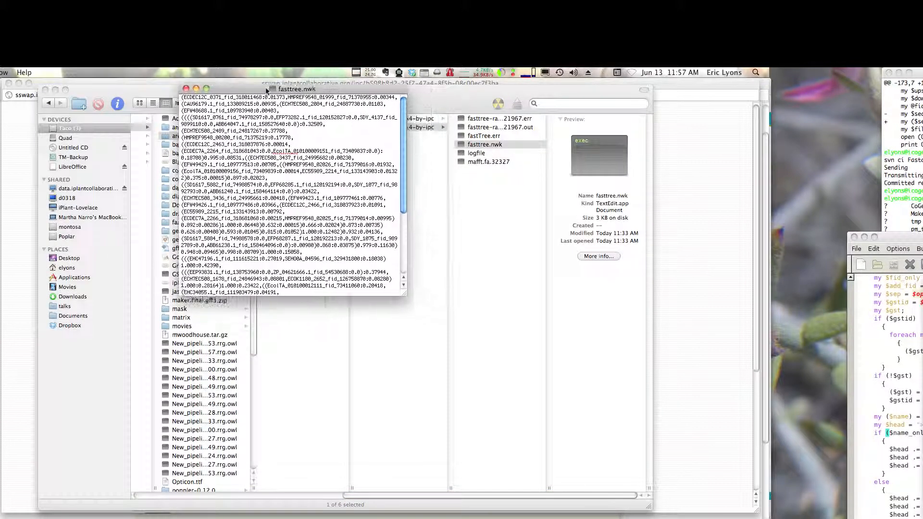
left_click_drag(408, 294, 580, 418)
left_click(186, 89)
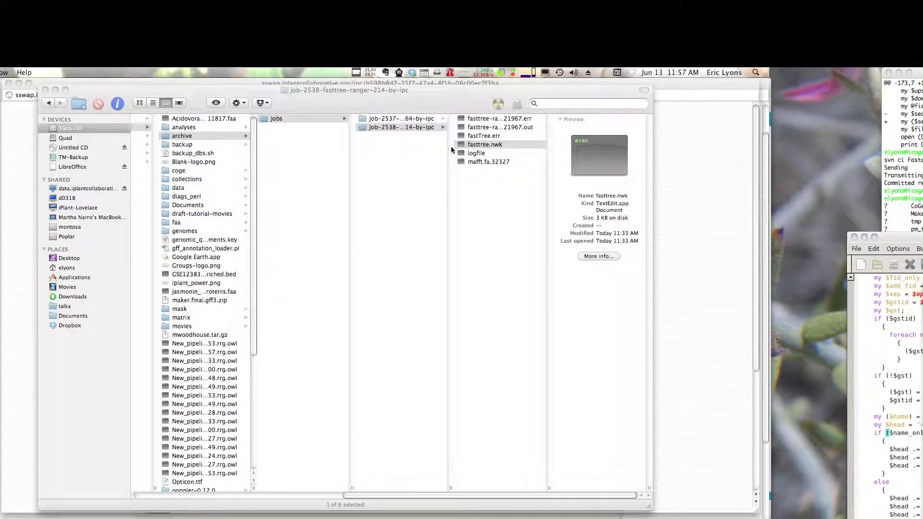
Step: Open mafft.fa from the MAFFT job's archive folder, look through the aligned sequences and close the file
left_click(431, 118)
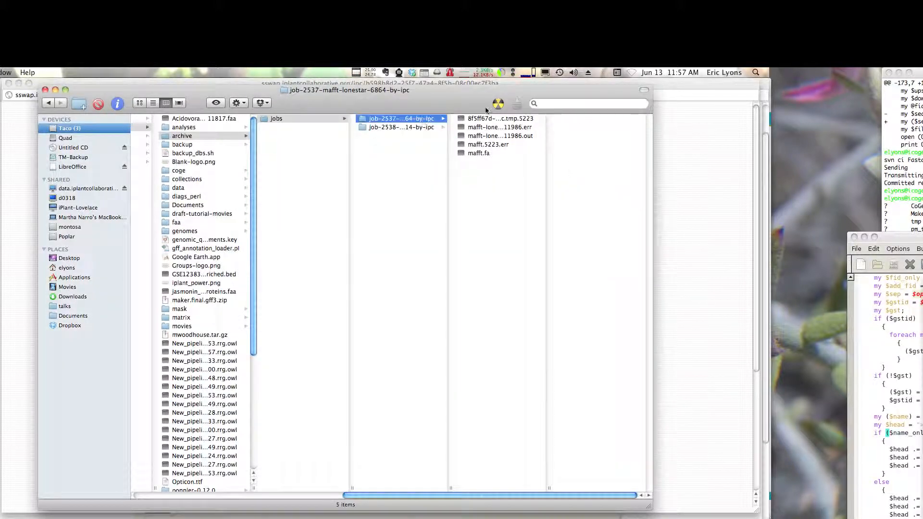
left_click(483, 152)
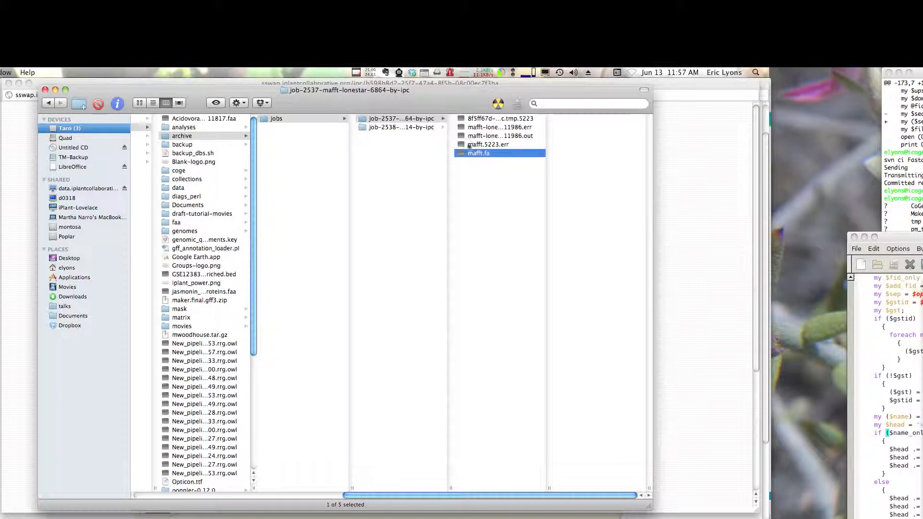
key("super+o")
left_click_drag(69, 110, 339, 101)
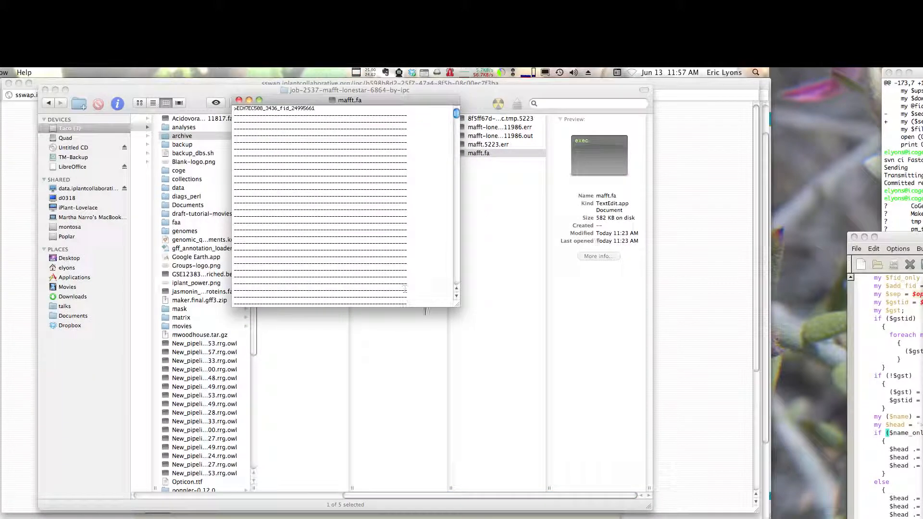
scroll(441, 235, "down", 2)
left_click_drag(456, 115, 457, 167)
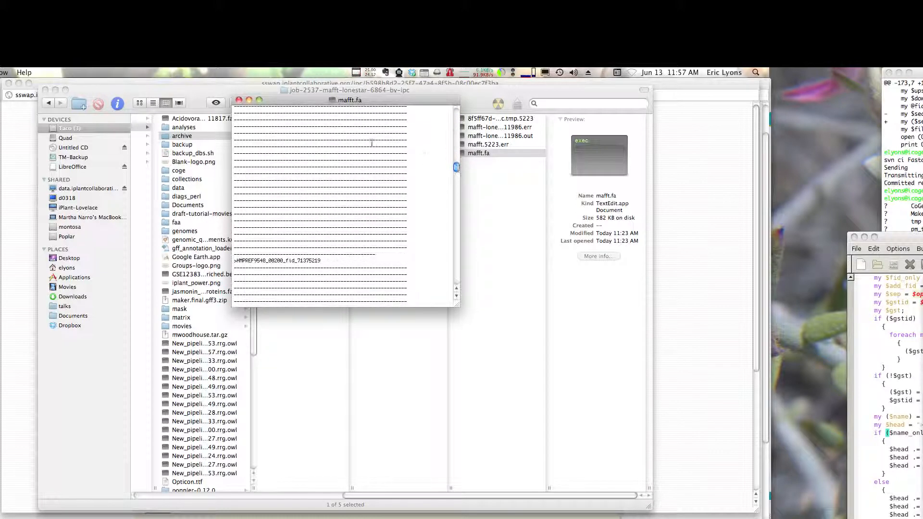
left_click(238, 101)
Step: Switch back to the executed pipeline, send its output data to the tree viewer and examine the phylogenetic tree up close and as a whole
left_click(14, 160)
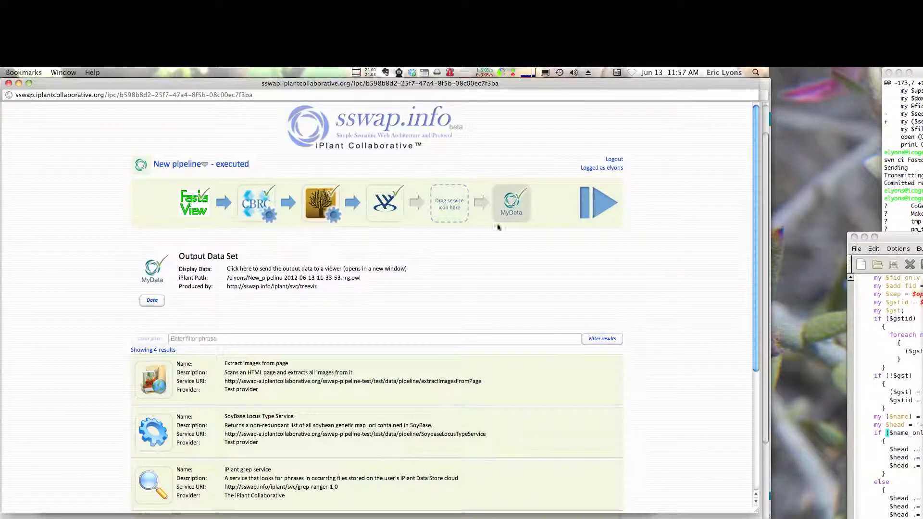
left_click(320, 269)
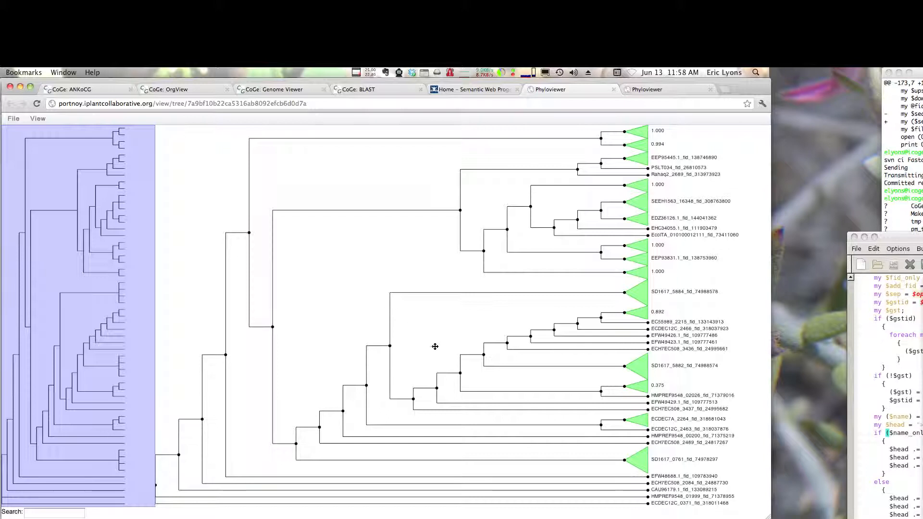
scroll(430, 344, "up", 5)
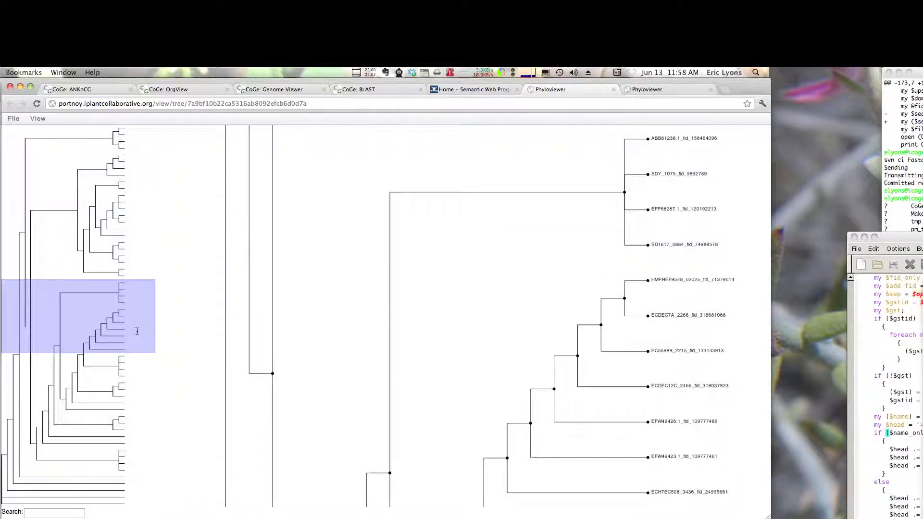
left_click_drag(435, 312, 447, 336)
scroll(447, 335, "down", 5)
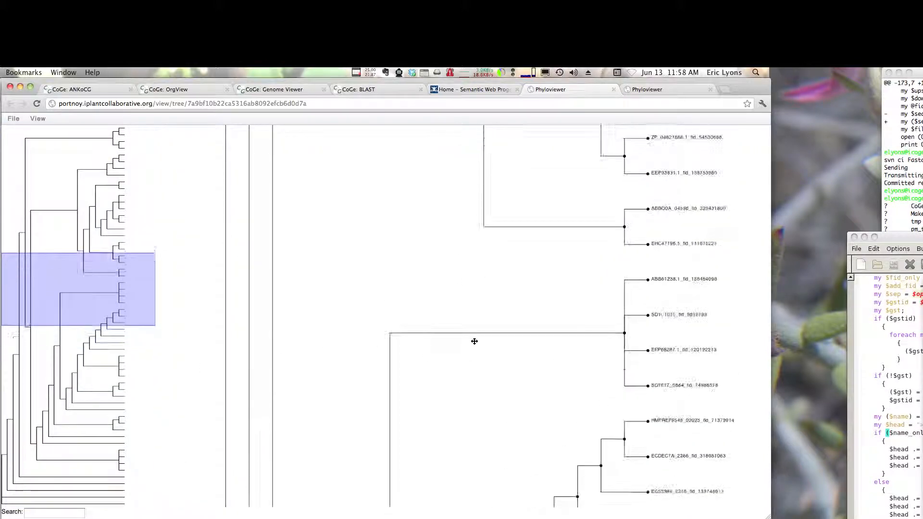
scroll(524, 328, "down", 8)
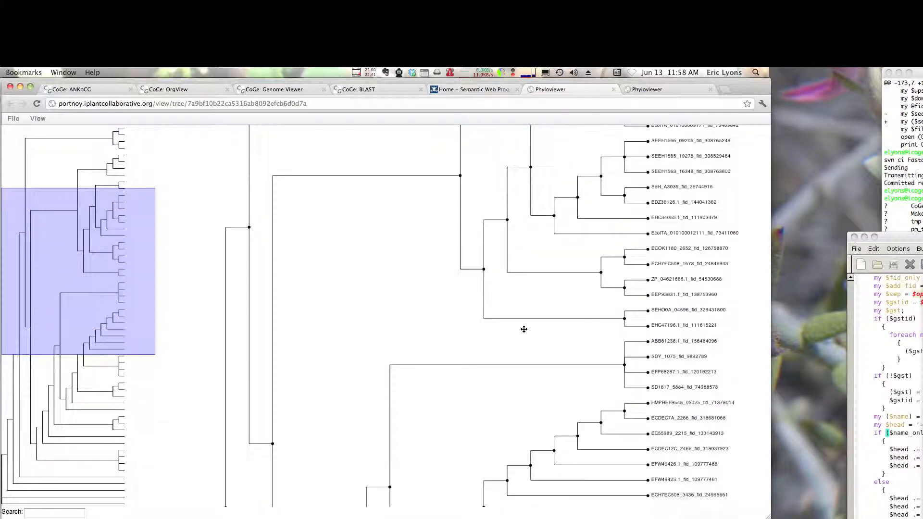
scroll(505, 326, "down", 3)
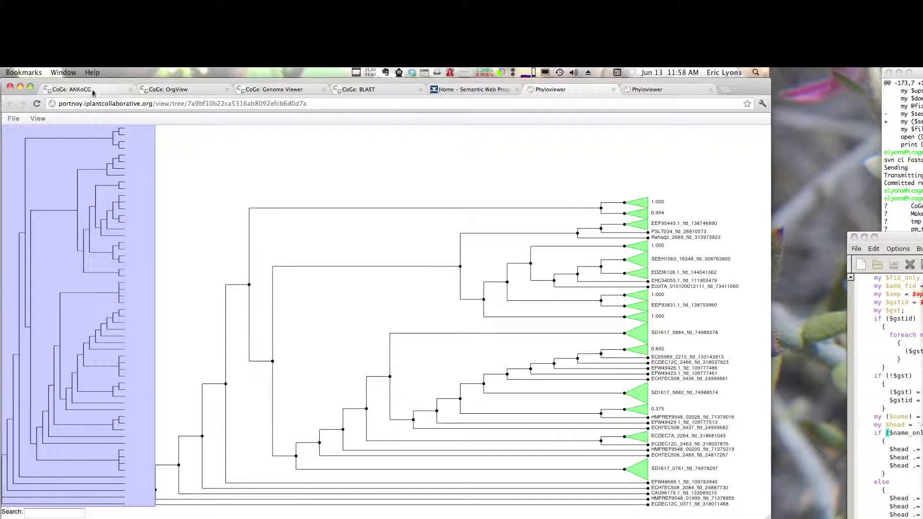
Step: Return to the CoGe FastaView window and follow the iPlant/SSWAP link to the Semantic Web Program wiki home page
left_click(185, 89)
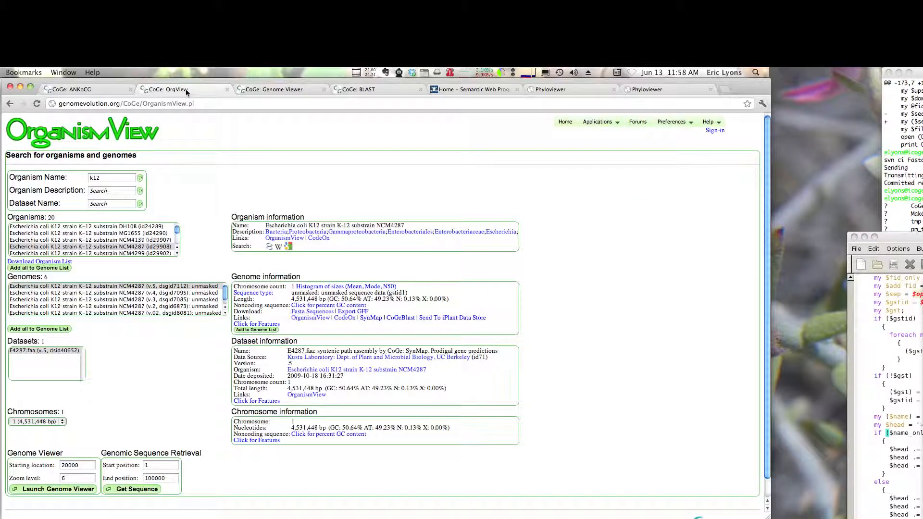
key("F9")
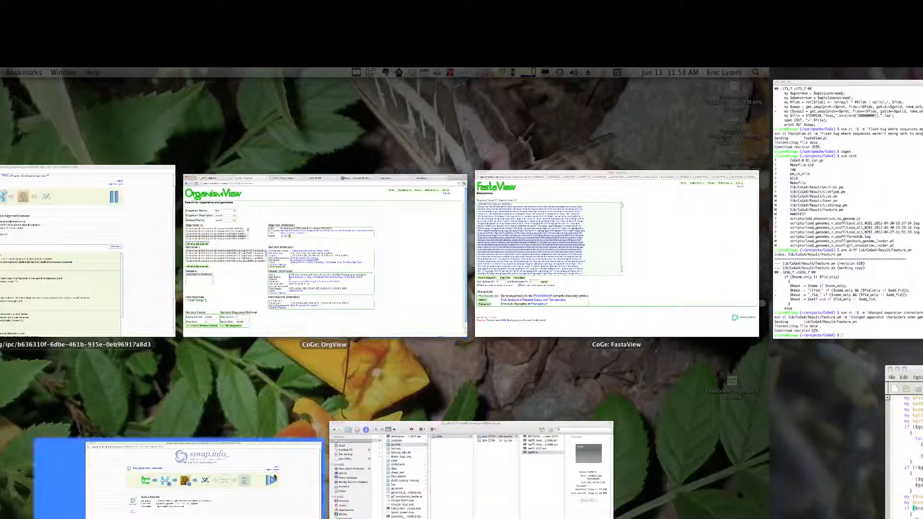
left_click(543, 307)
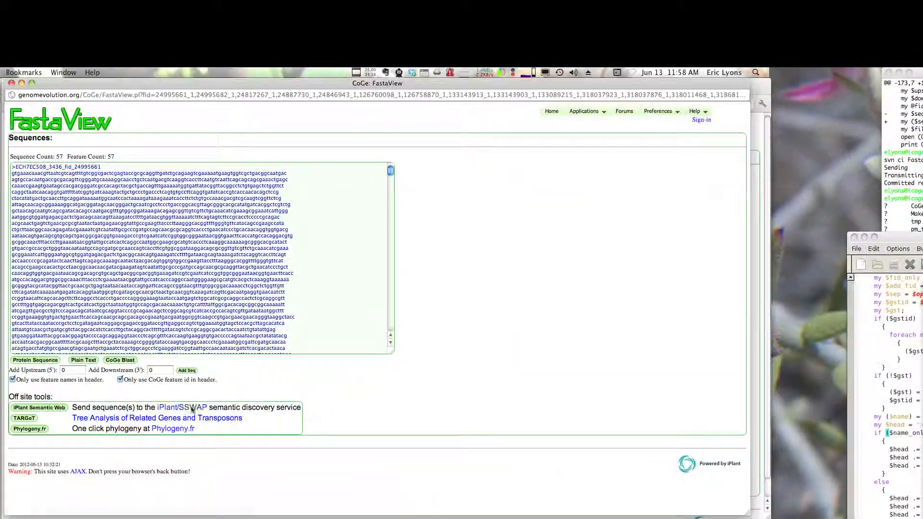
left_click(192, 408)
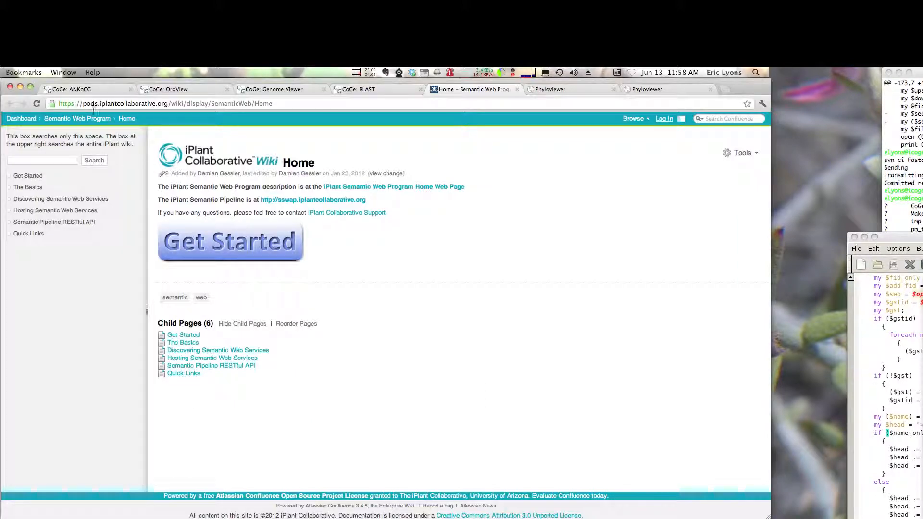